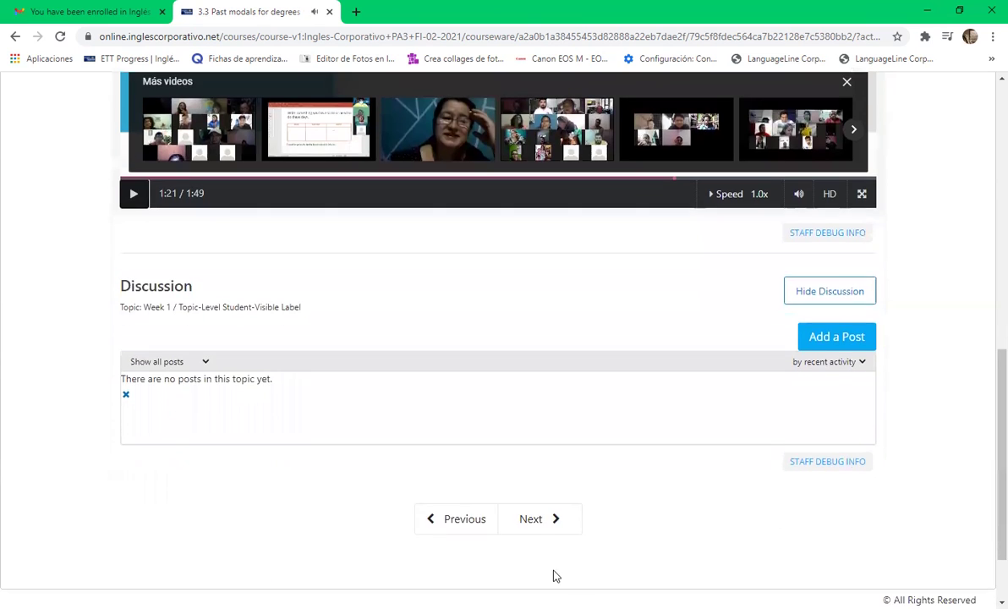
Open the 3.4 Knowledge Check and answer question 1 with "d. She could have had a fight with her boyfriend.".
click(538, 533)
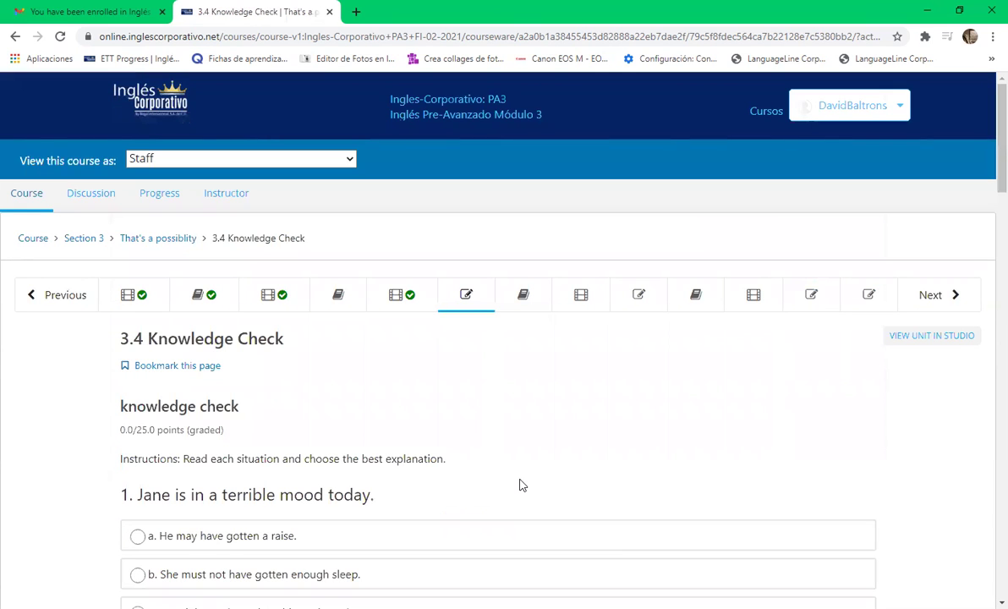
scroll(412, 407, down, 2)
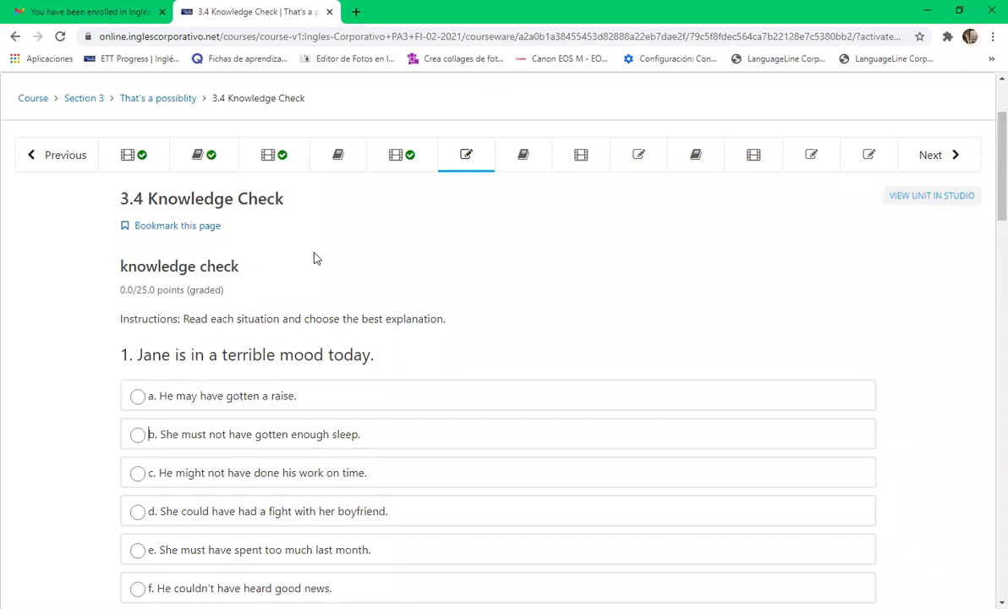
scroll(333, 423, down, 2)
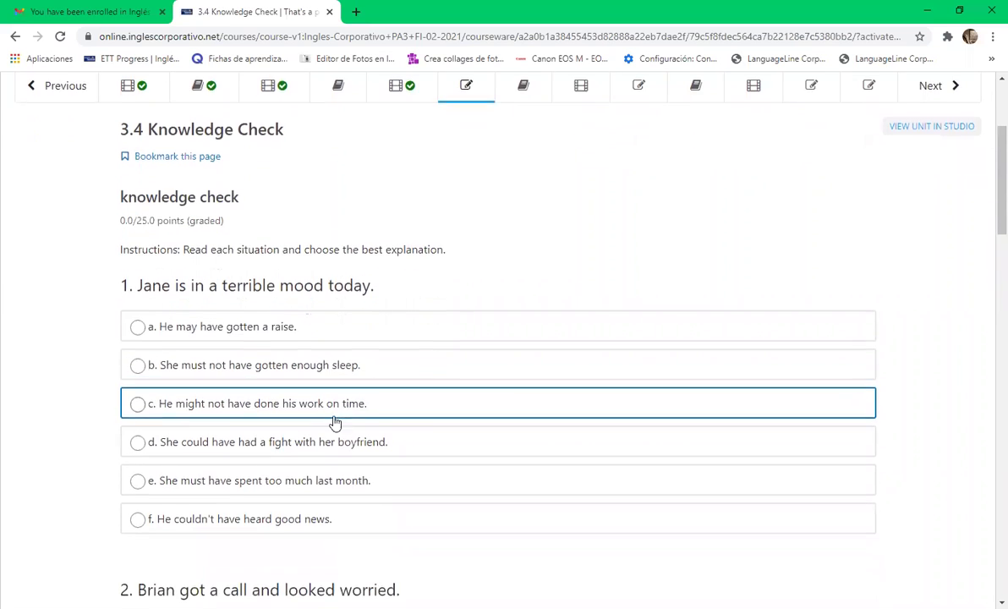
scroll(246, 448, down, 1)
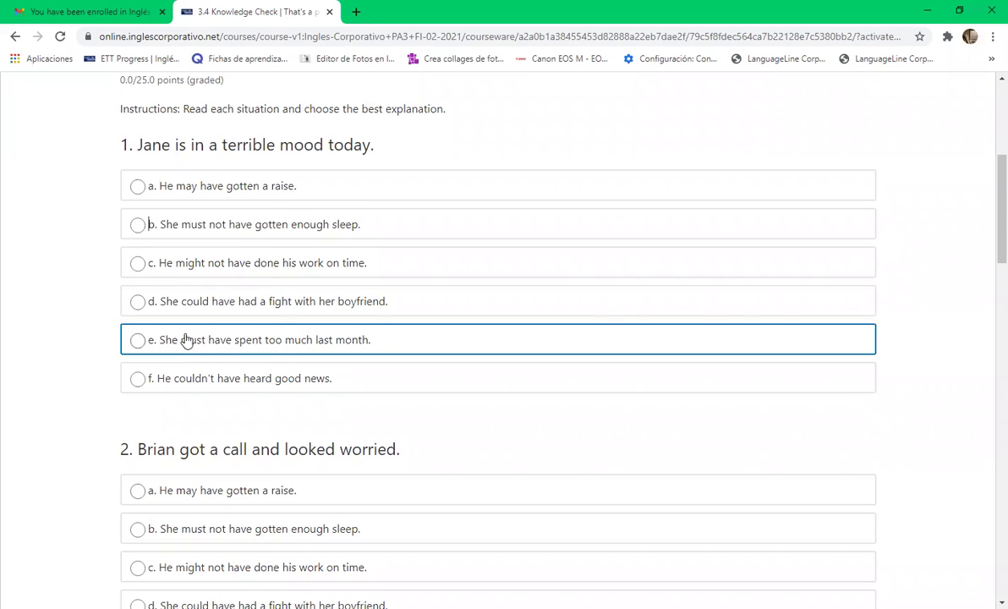
click(138, 302)
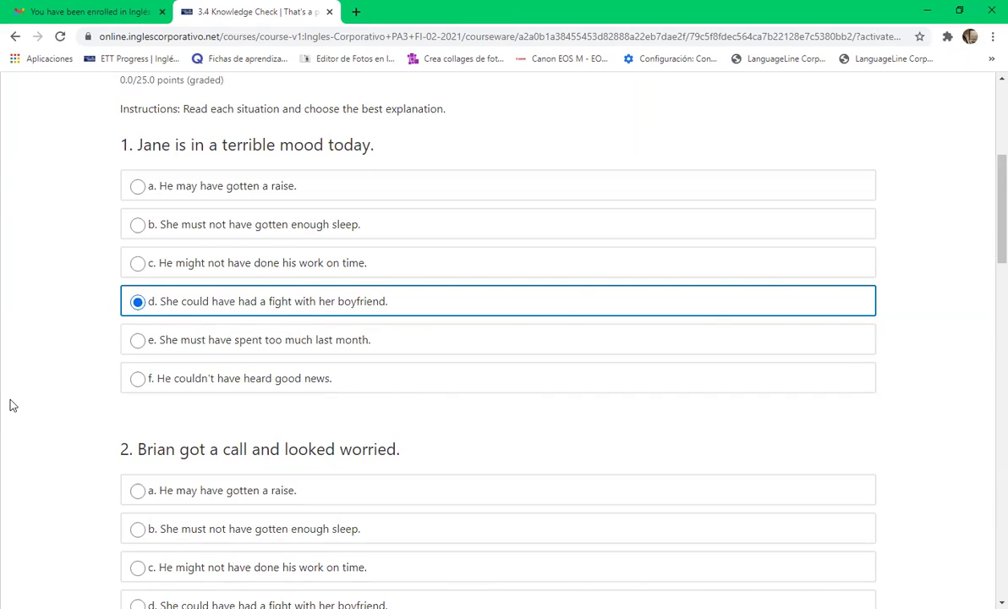
Answer question 2, about the worried call, with "f. He couldn't have heard good news.".
scroll(81, 387, down, 2)
scroll(83, 383, down, 1)
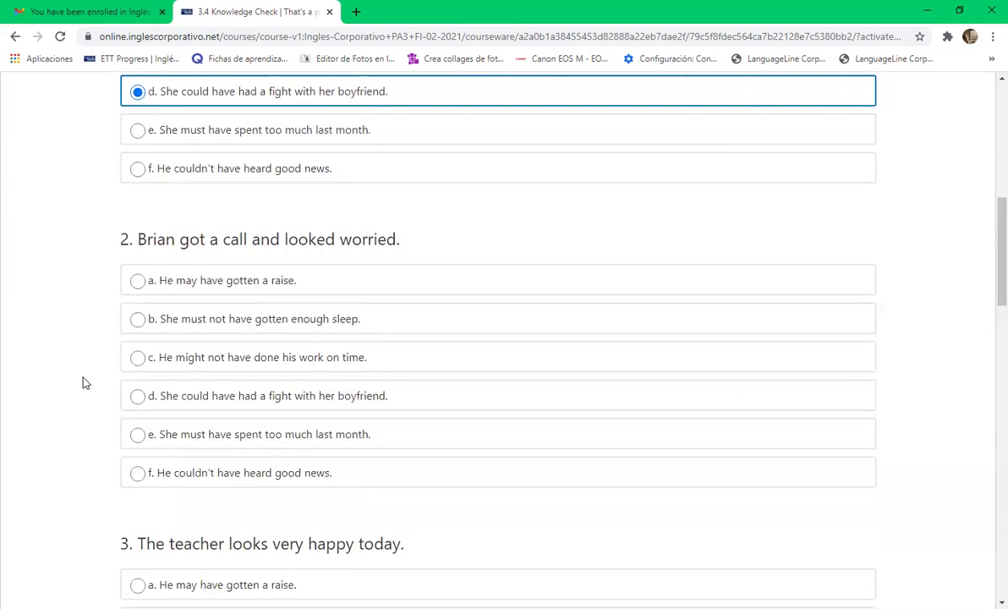
scroll(83, 383, down, 2)
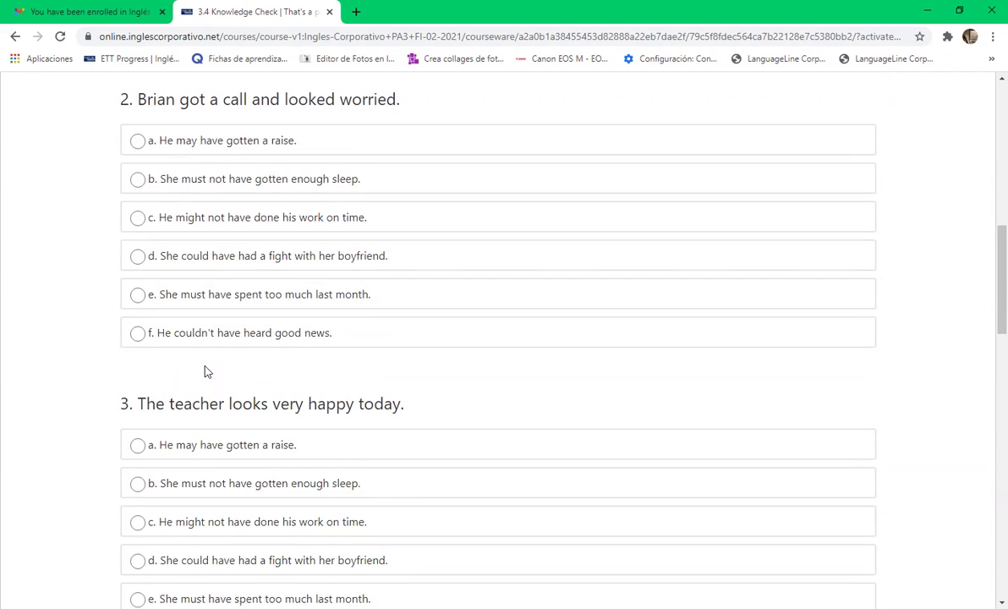
click(139, 337)
scroll(245, 343, up, 3)
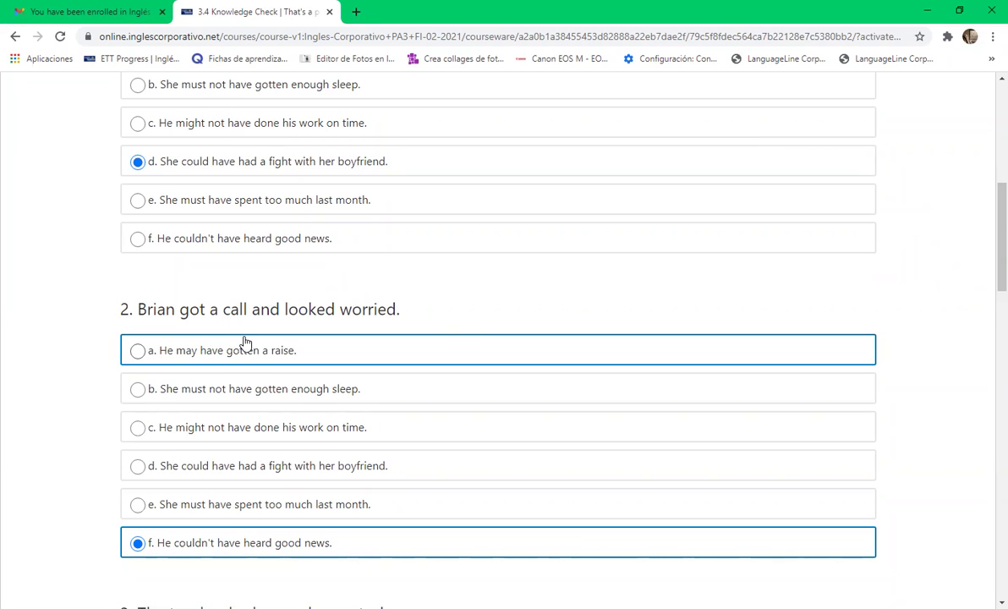
Answer question 3, about the happy teacher, with "a. He may have gotten a raise.".
scroll(345, 482, down, 3)
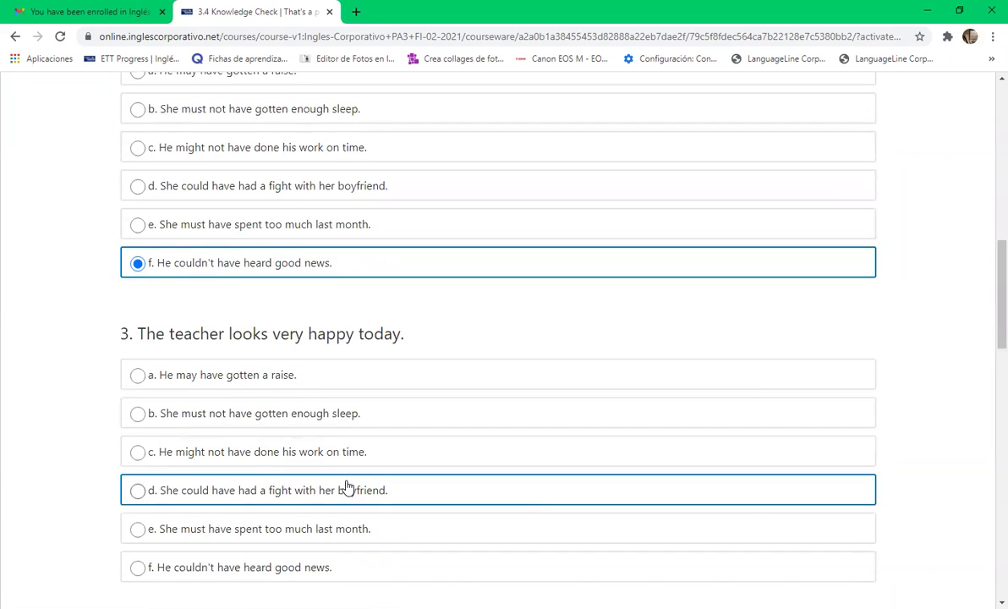
scroll(338, 507, down, 2)
scroll(338, 513, up, 1)
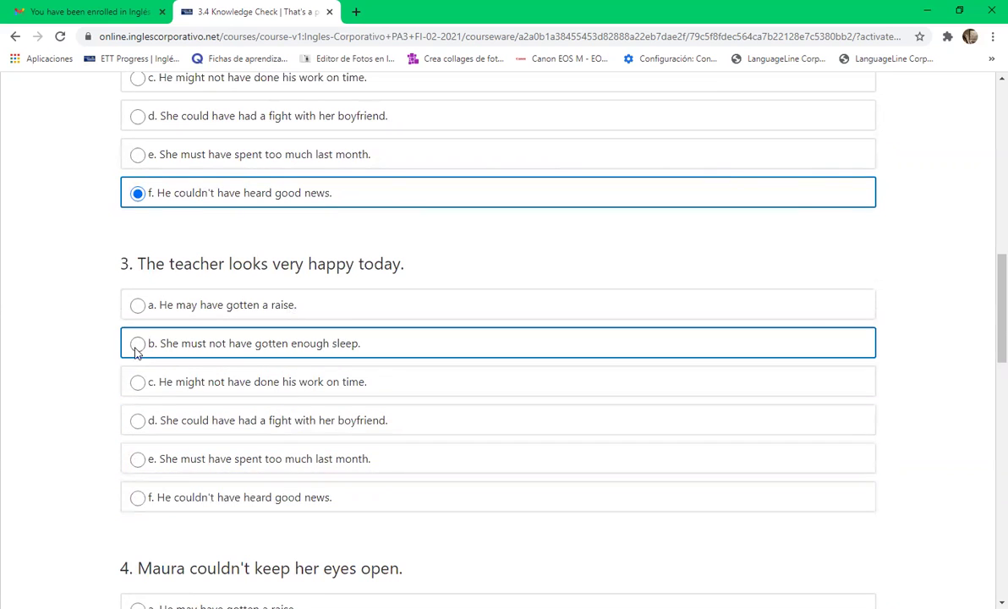
click(138, 306)
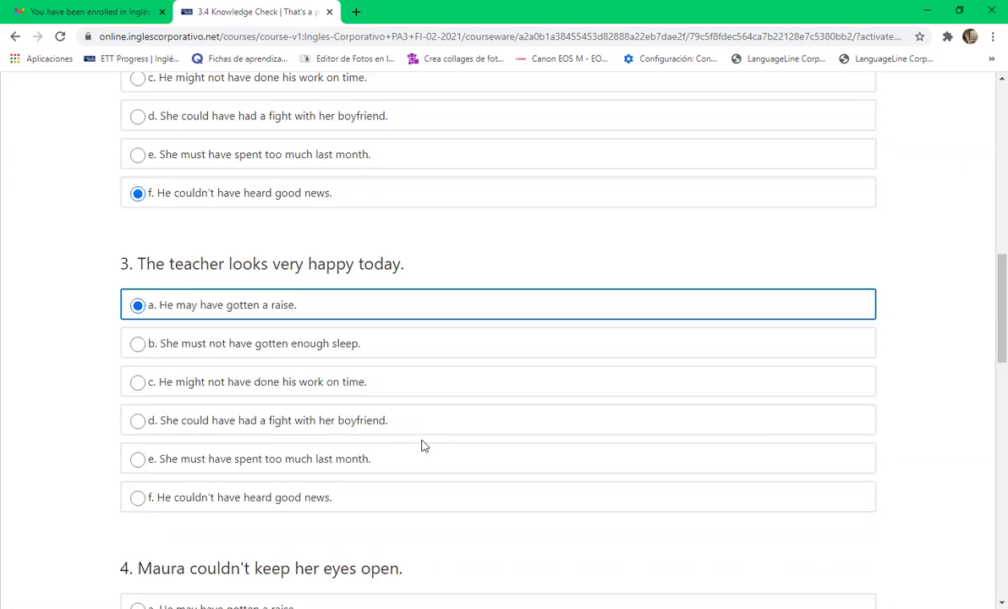
Answer question 4 with "b. She must not have gotten enough sleep" and question 5 with "c. He might not have done his work on time.".
scroll(516, 521, down, 3)
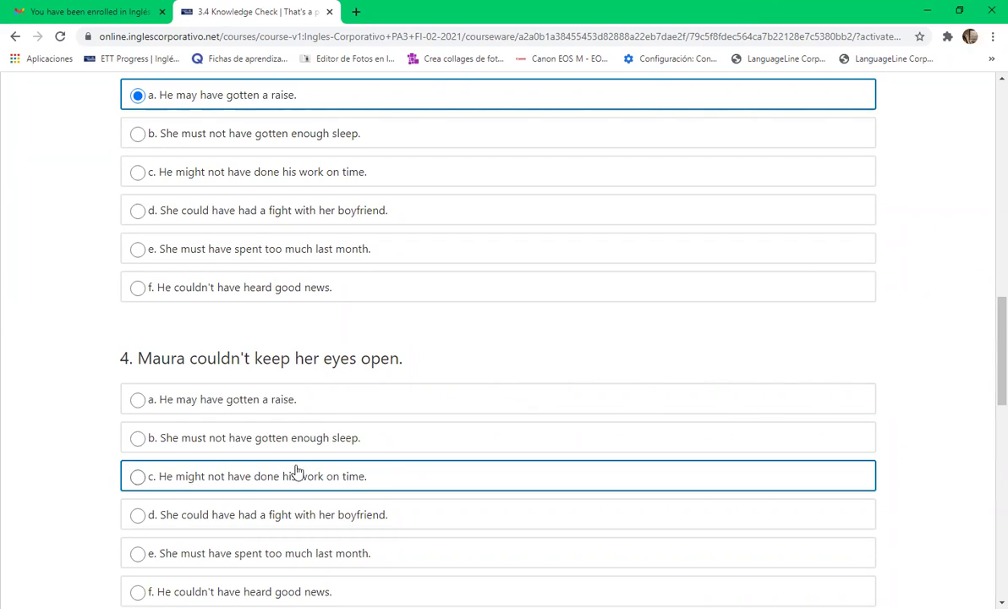
click(141, 440)
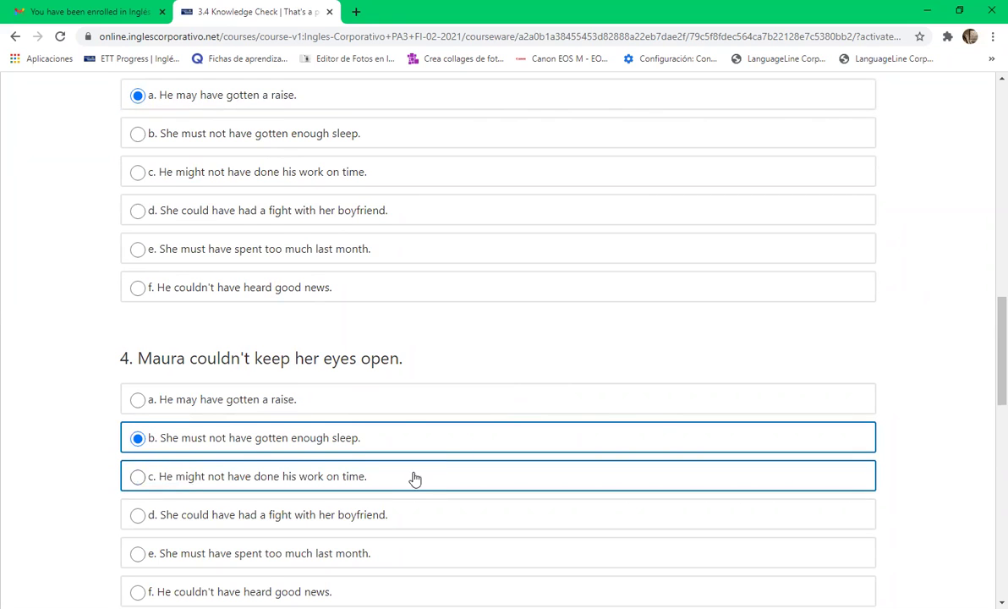
scroll(412, 477, down, 4)
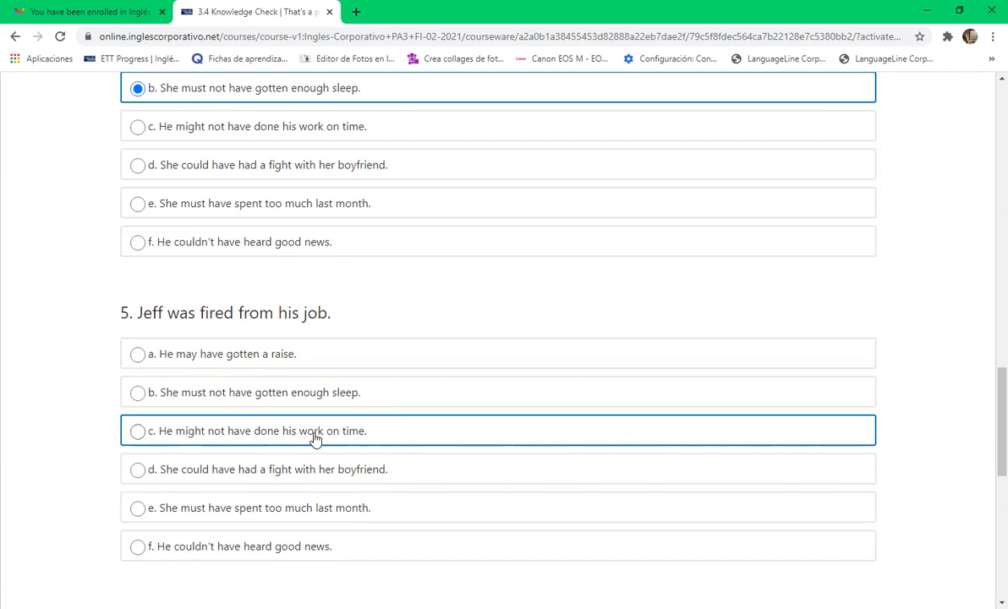
click(139, 443)
Answer question 6 with "e. She must have spent too much last month" and submit the knowledge check.
scroll(203, 452, down, 3)
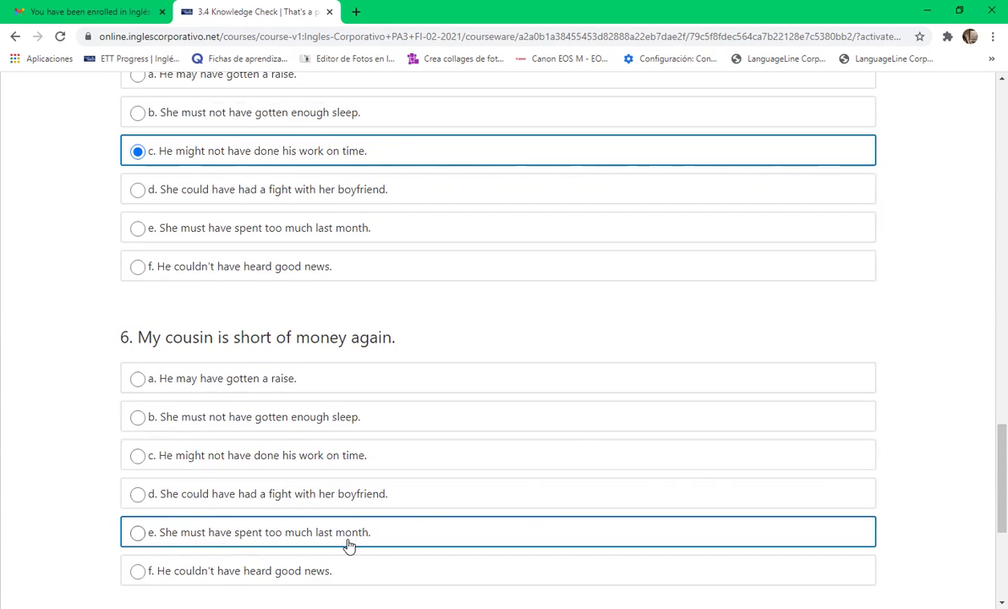
click(138, 533)
scroll(474, 541, down, 3)
scroll(486, 532, up, 3)
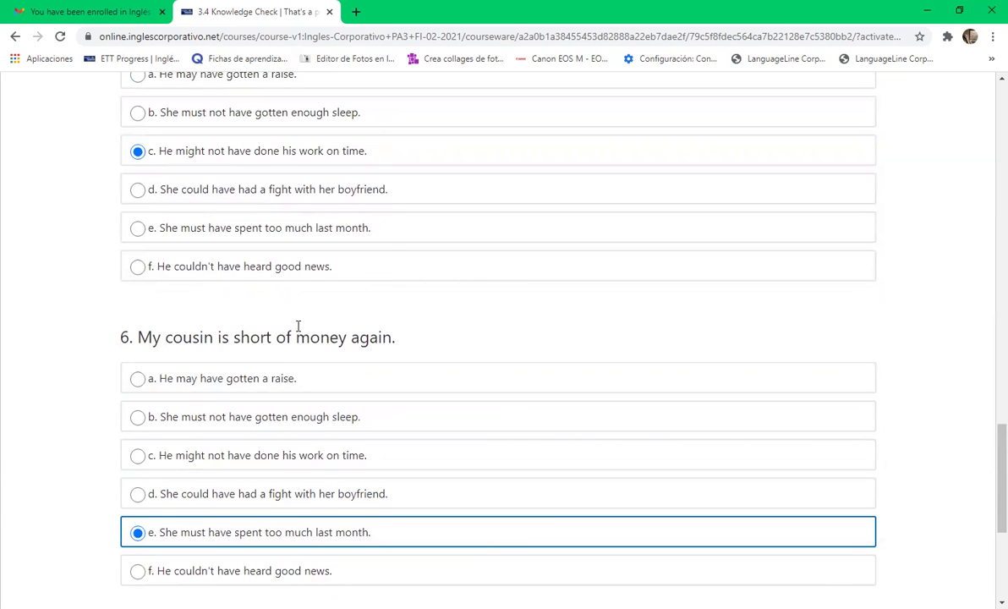
scroll(173, 525, down, 3)
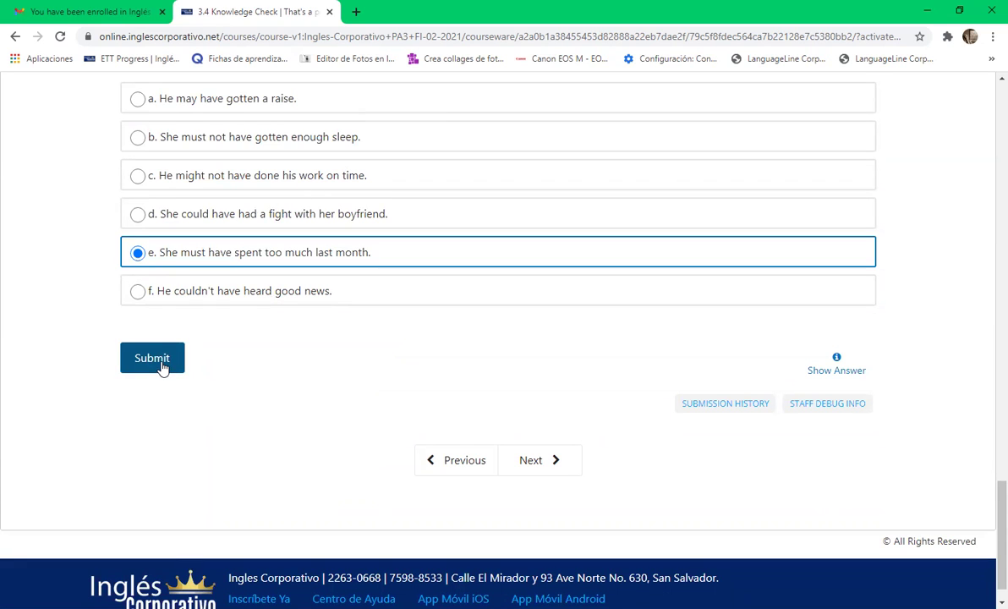
click(163, 365)
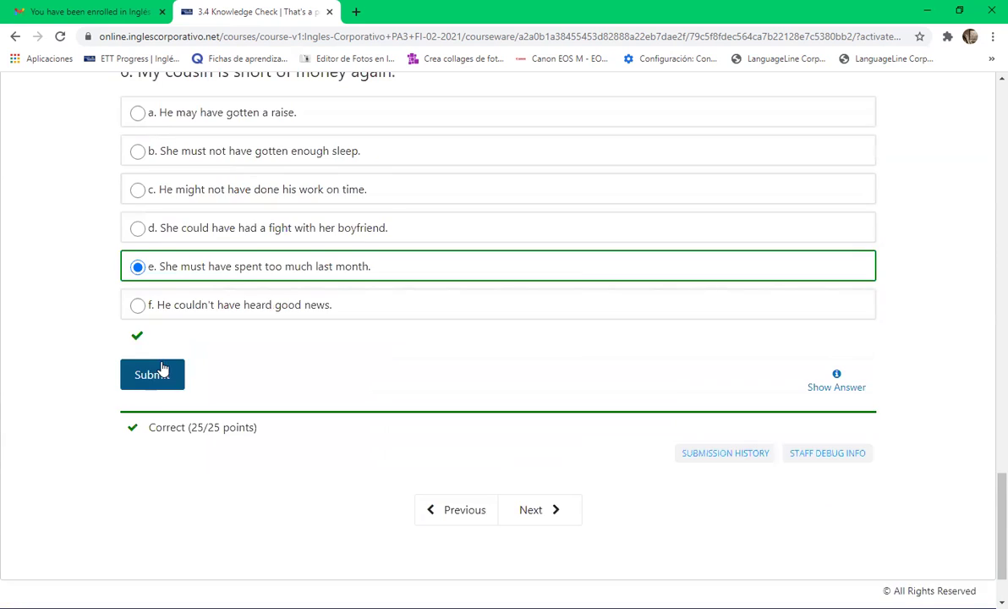
Review the graded answers of the knowledge check and continue to the 3.5 Lesson Objective unit.
scroll(169, 363, up, 20)
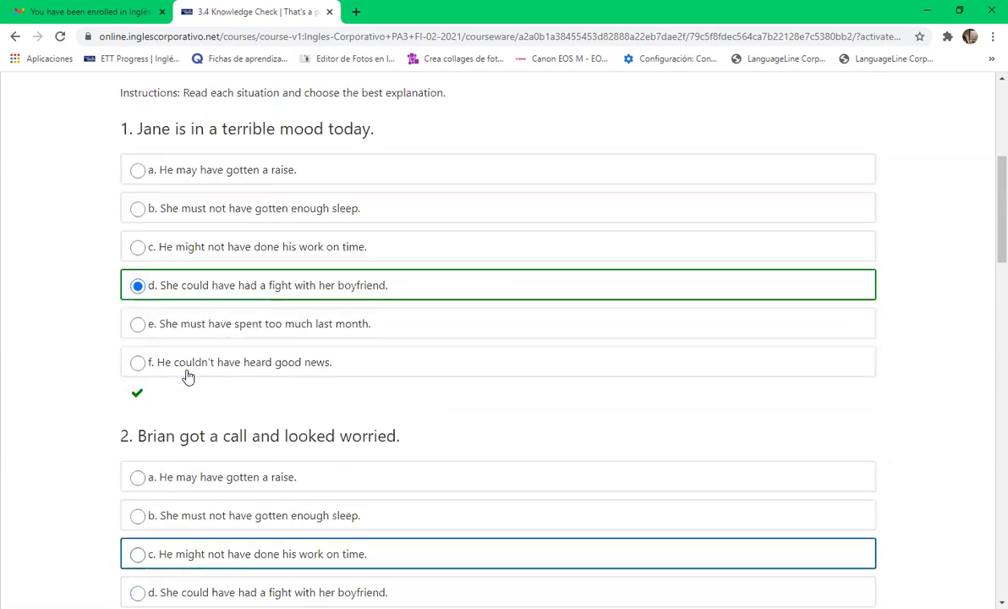
scroll(188, 377, up, 3)
scroll(189, 376, down, 15)
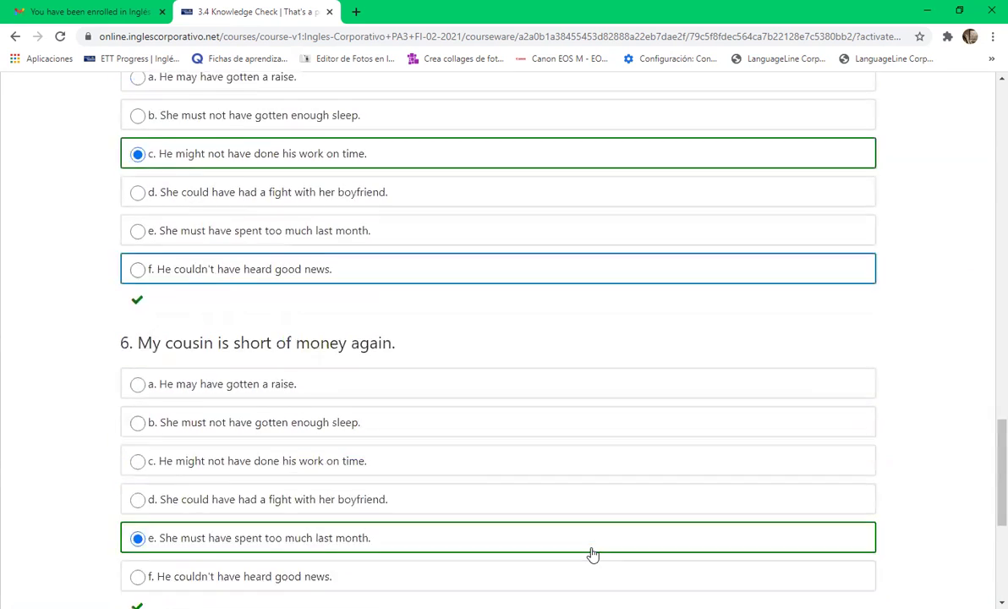
scroll(593, 554, down, 5)
click(531, 426)
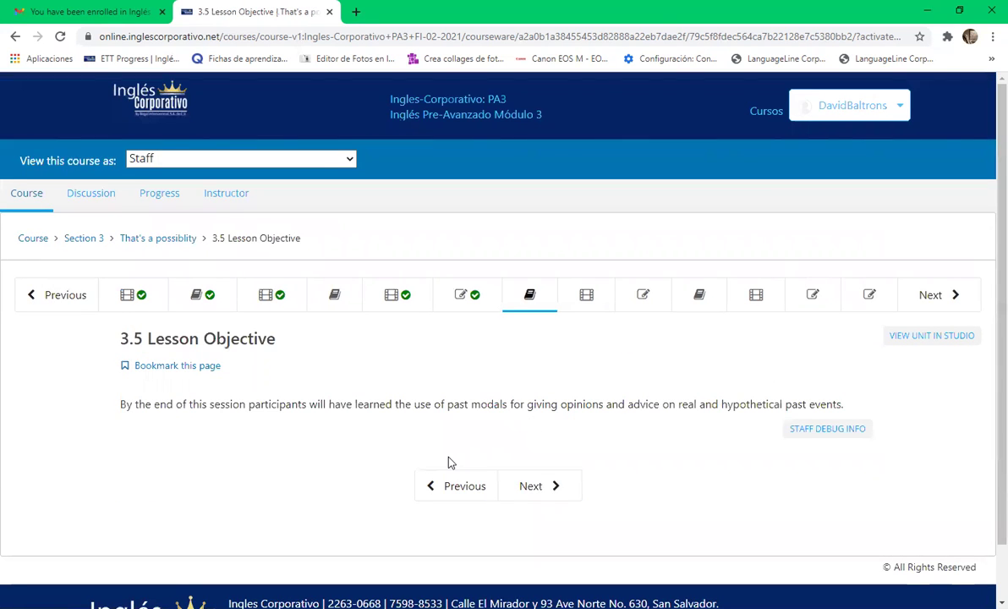
Continue to unit 3.6 Past modals for opinions and advice and start playing its lesson video.
scroll(450, 463, down, 1)
scroll(450, 462, up, 1)
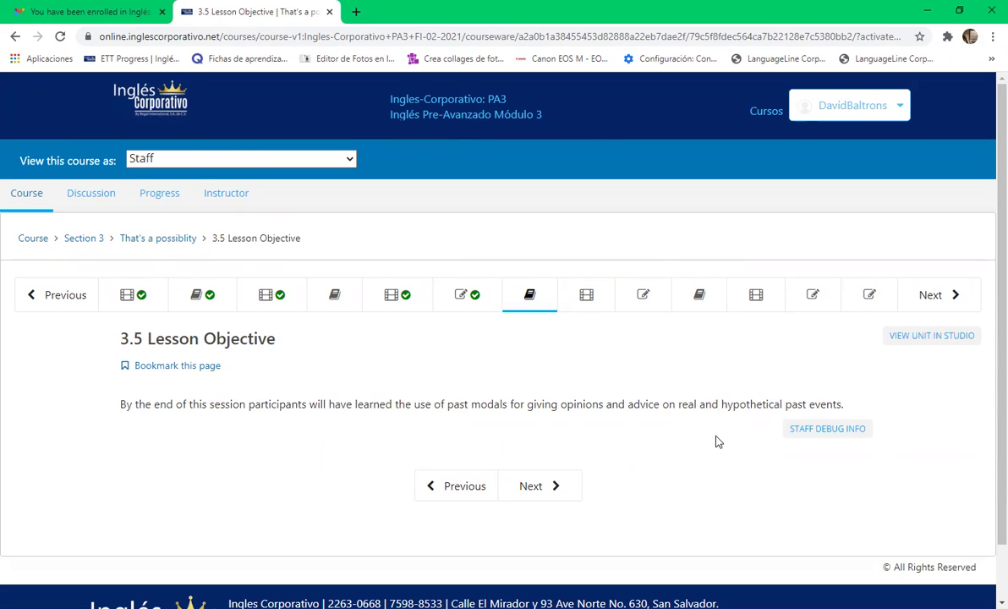
click(546, 498)
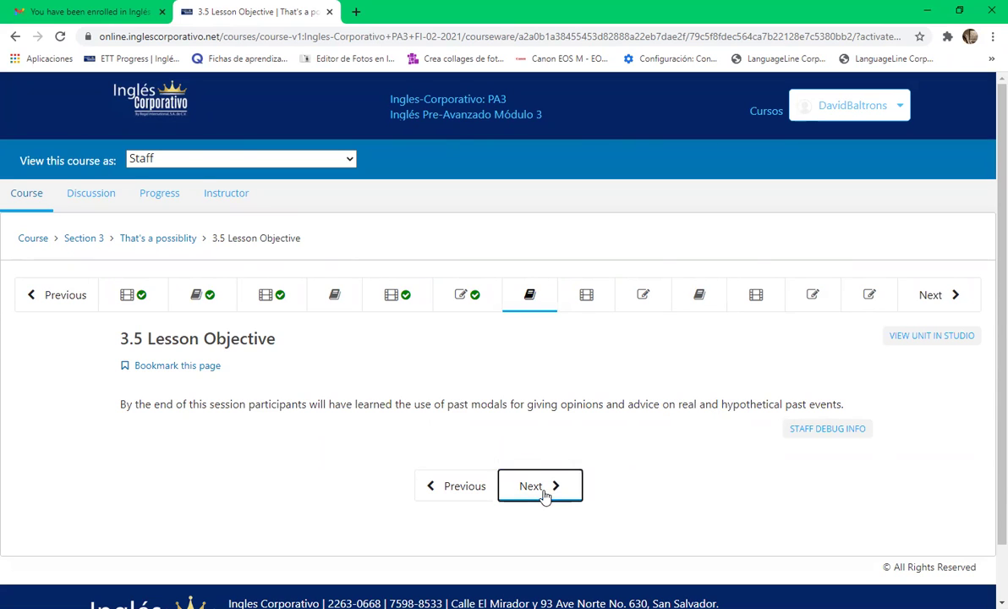
scroll(545, 498, down, 2)
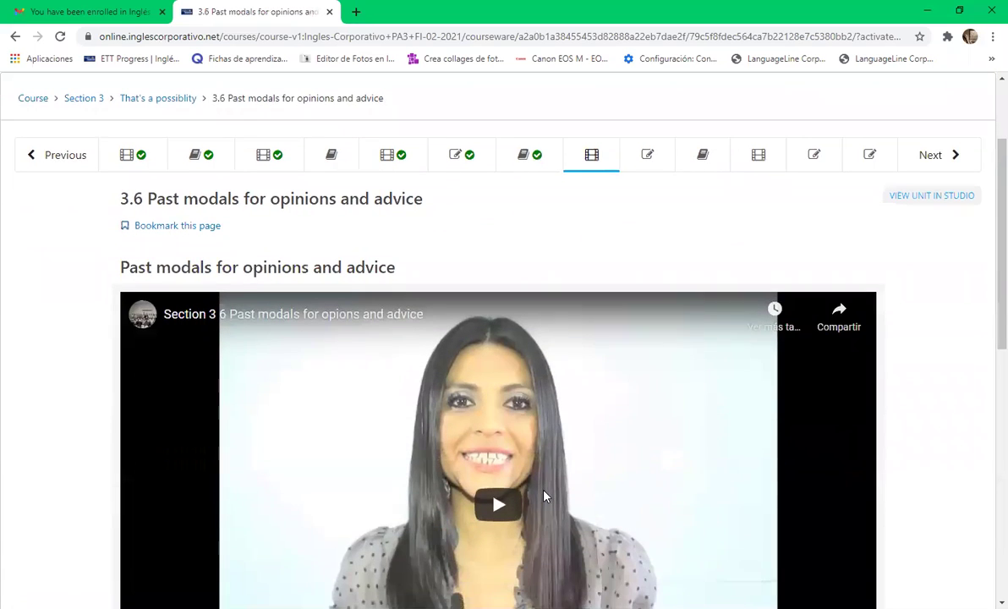
scroll(546, 498, down, 3)
click(133, 523)
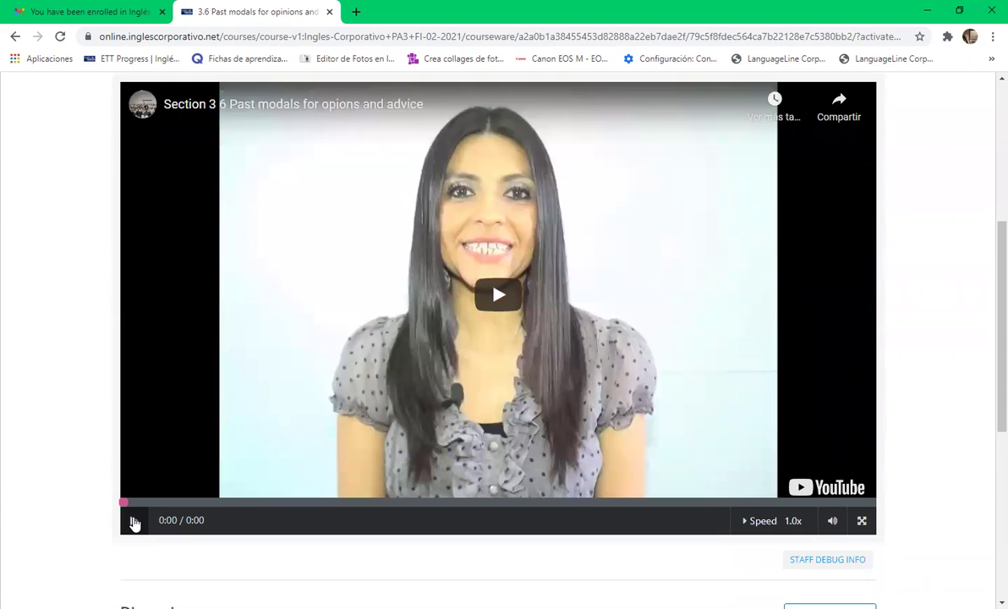